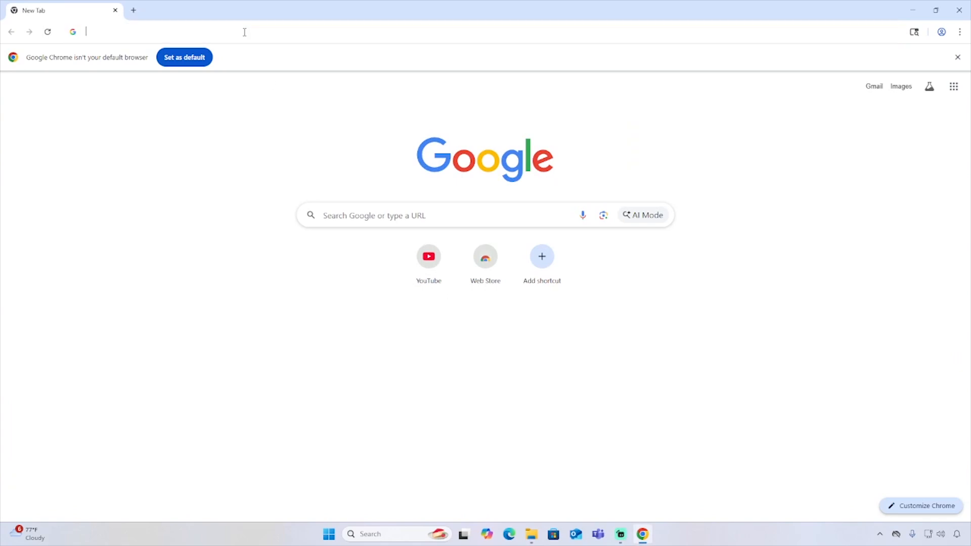
Step: Search the web for "python download" and open the Download Python page on python.org
click(274, 29)
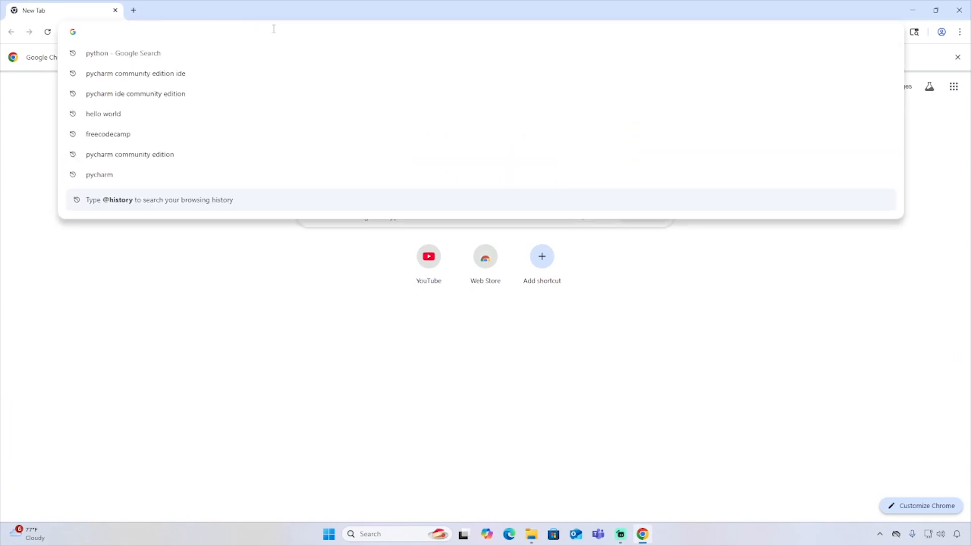
text(python)
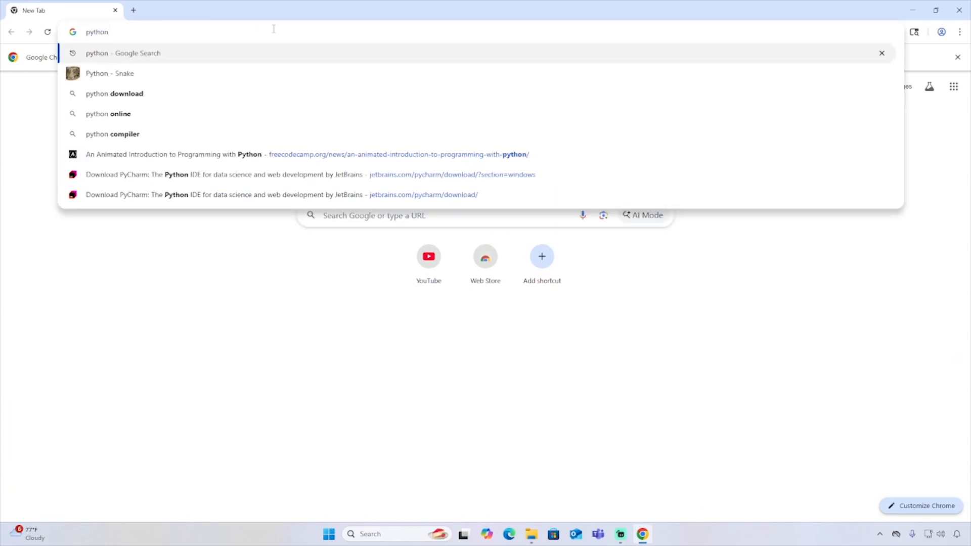
text( download)
key(Return)
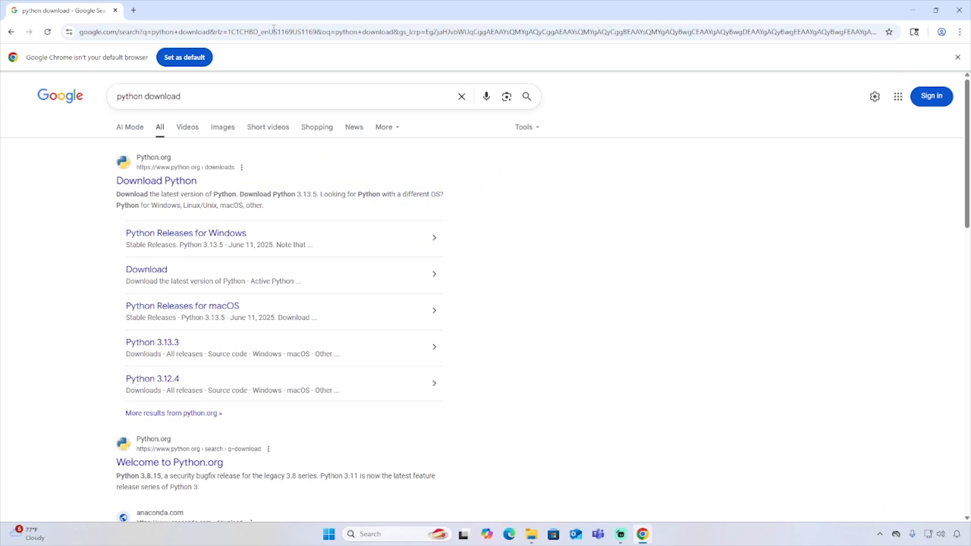
click(161, 182)
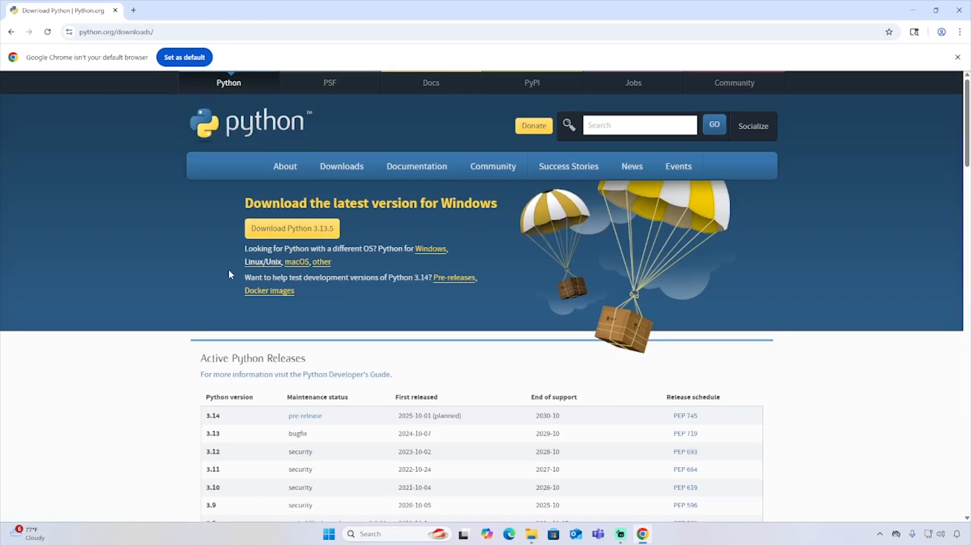
Step: Download the Python 3.13.5 installer for Windows and launch the downloaded file
scroll(149, 268, down, 1)
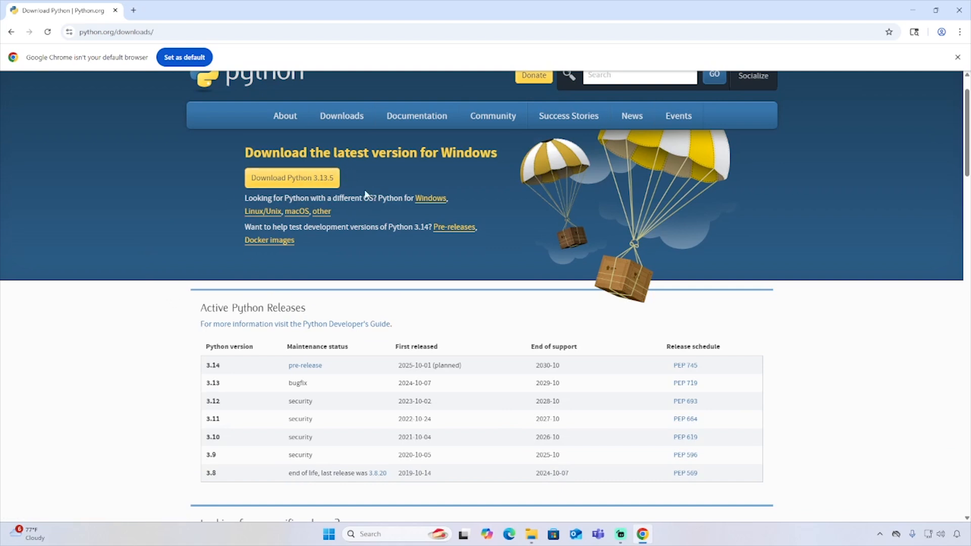
scroll(173, 288, down, 1)
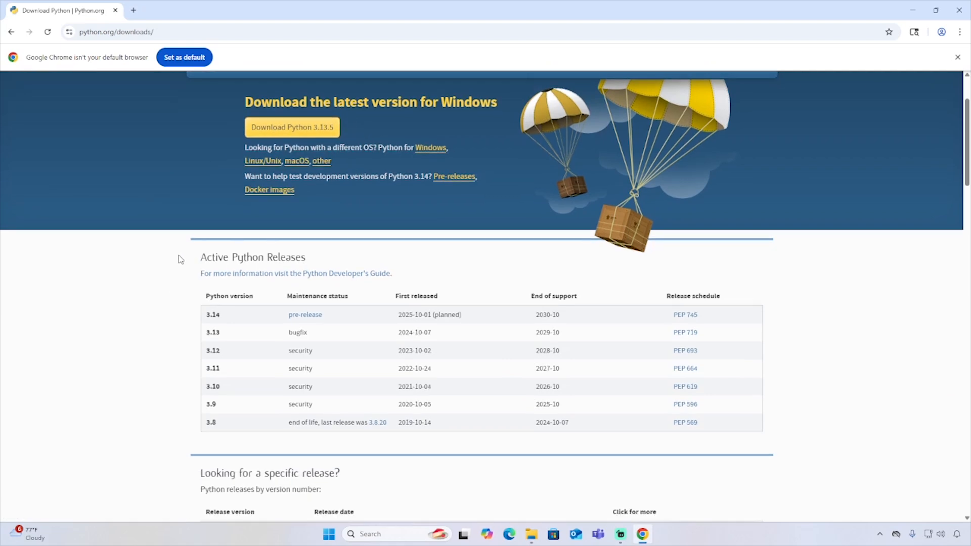
scroll(169, 280, up, 1)
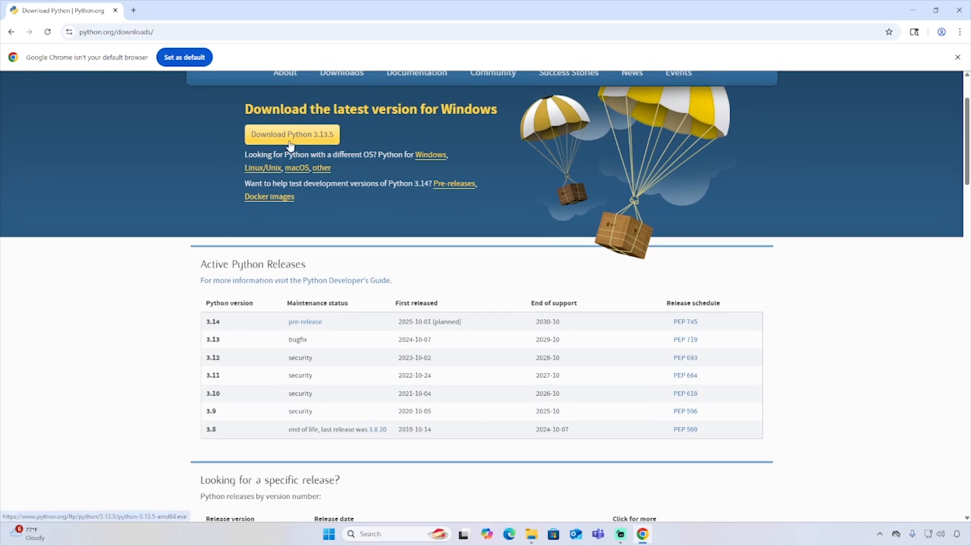
click(314, 136)
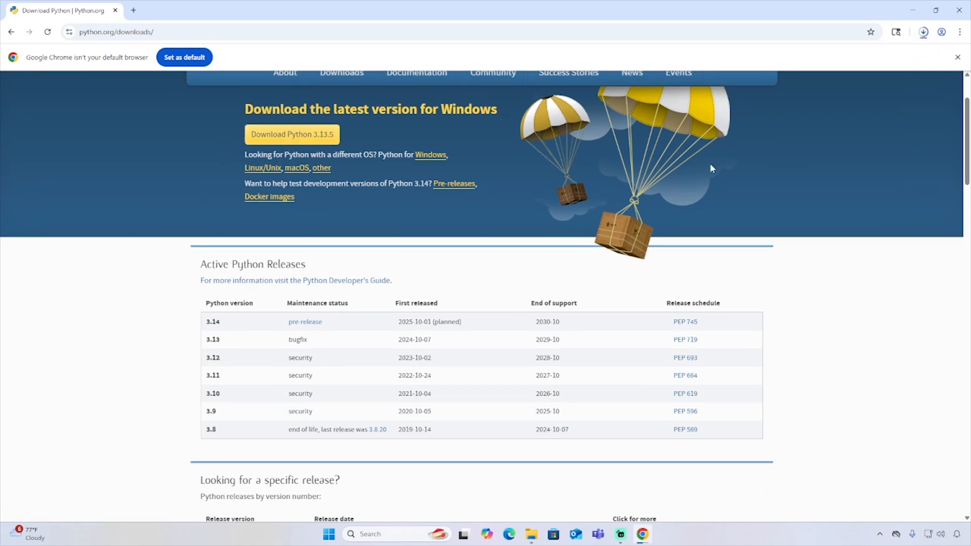
click(923, 34)
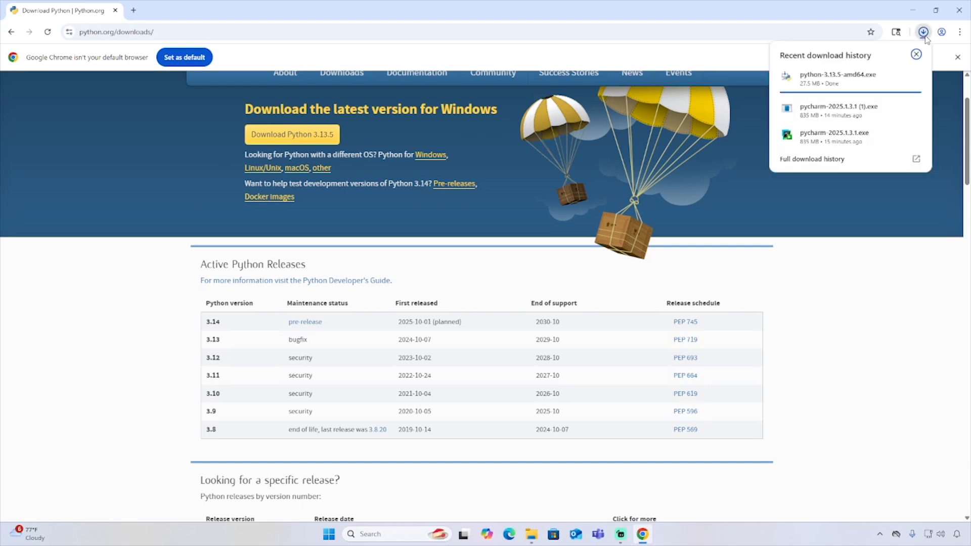
click(852, 80)
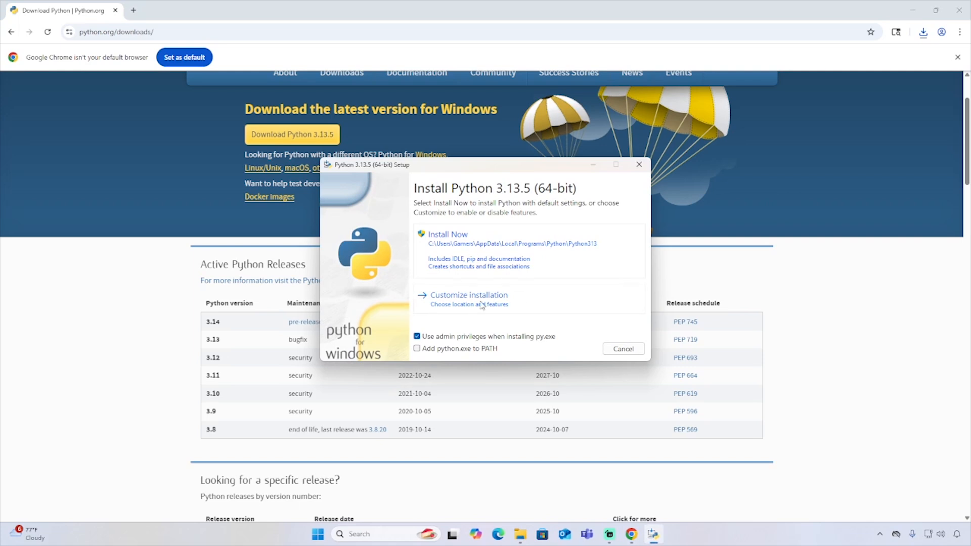
Step: Install Python 3.13.5 with default settings and python.exe added to PATH, and close the setup when it completes
click(417, 350)
click(456, 250)
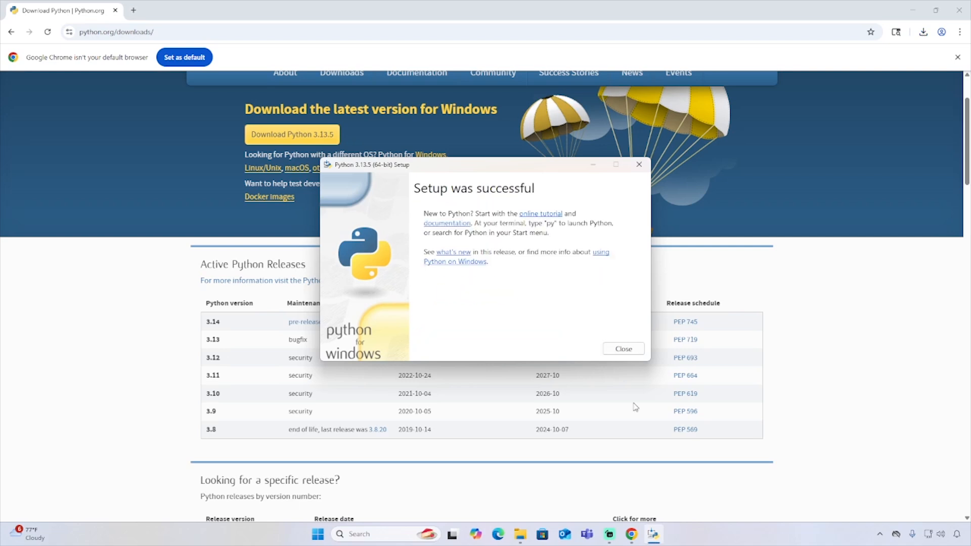
click(626, 350)
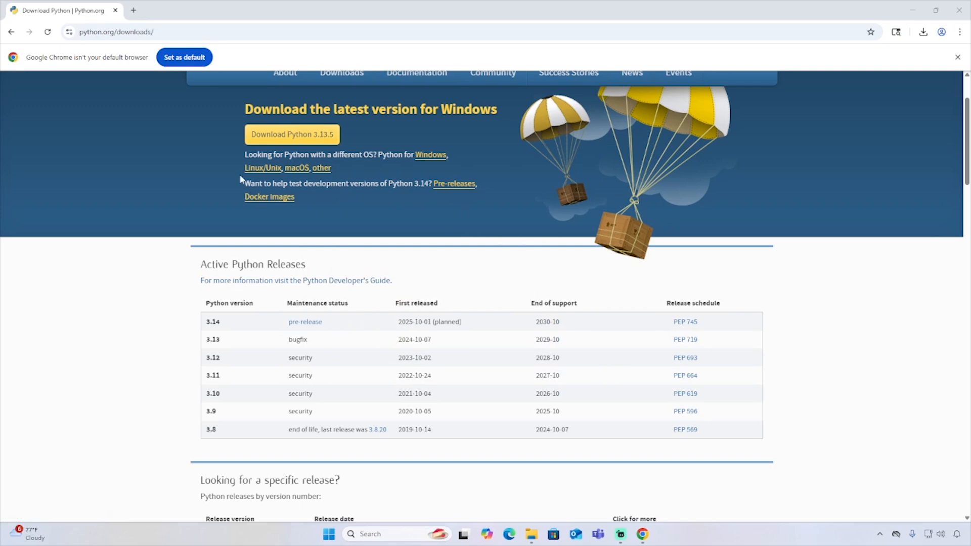
Step: Search the web for "pycharm community edition ide" and open the JetBrains PyCharm download page
click(155, 34)
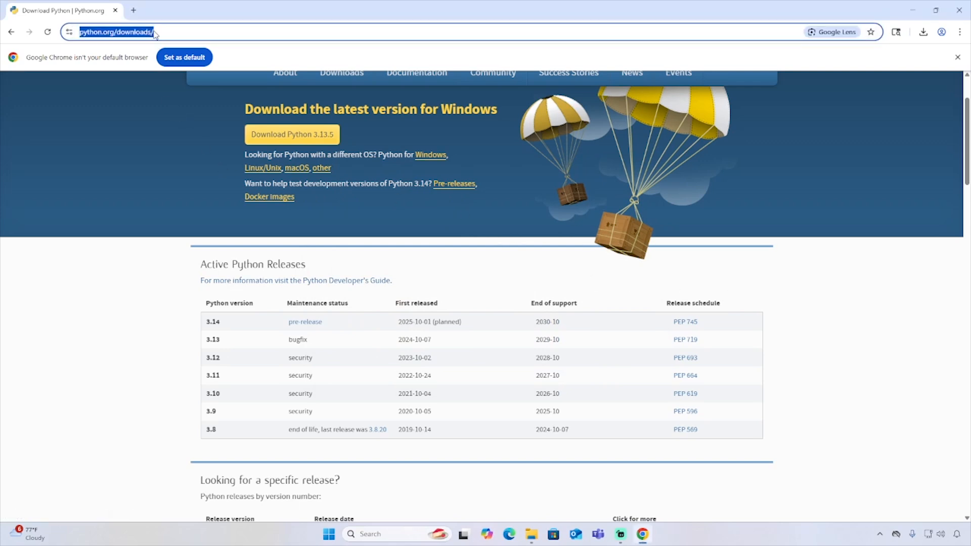
text(pytch)
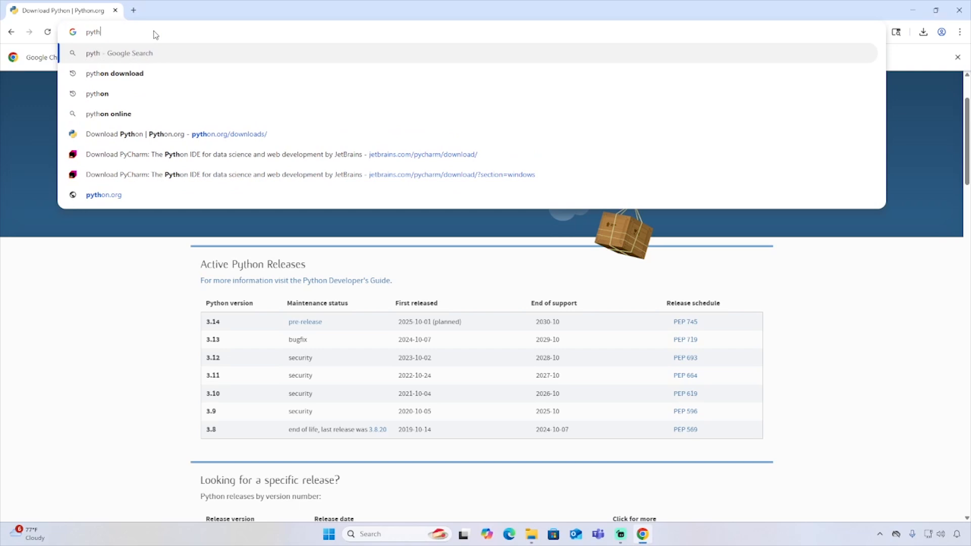
key(BackSpace)
key(BackSpace)
key(BackSpace)
text(charm commun)
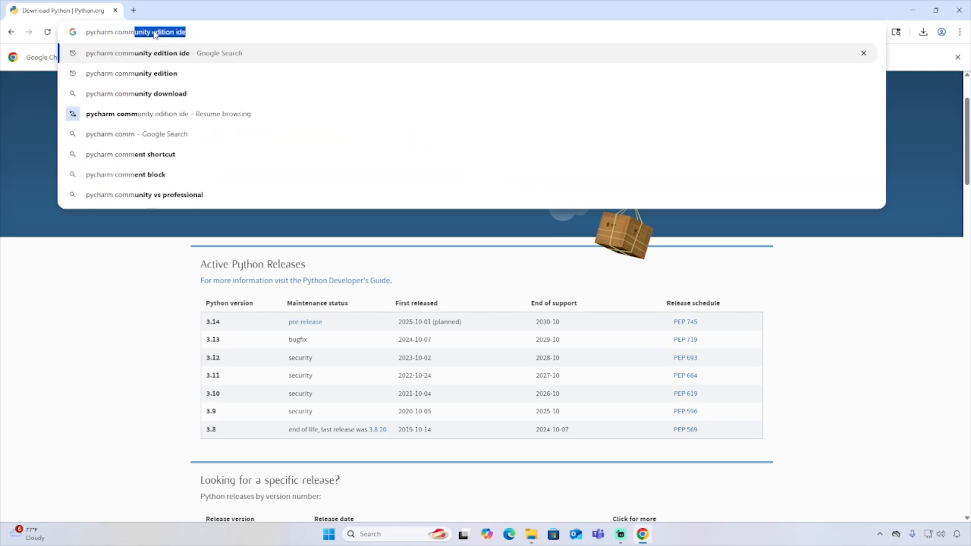
text(ity edition ide)
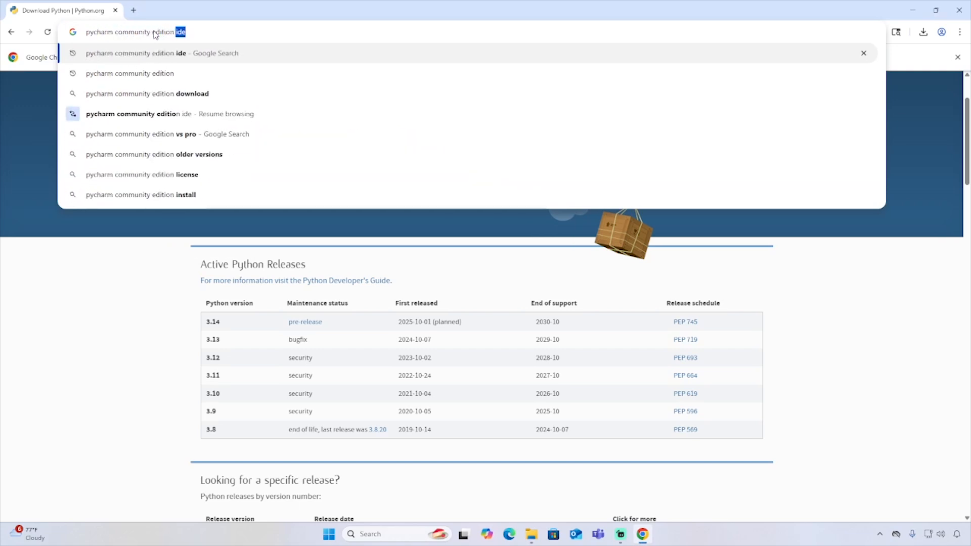
key(Return)
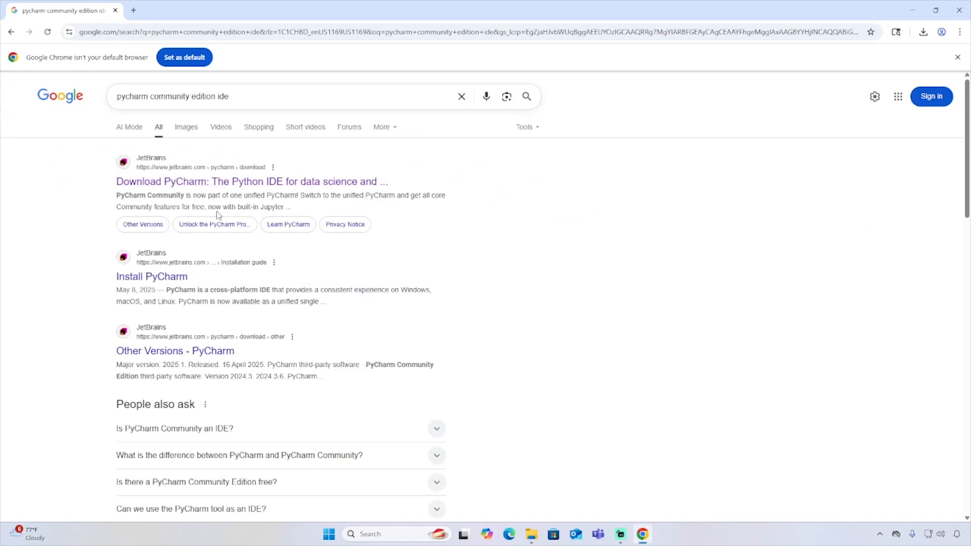
click(267, 183)
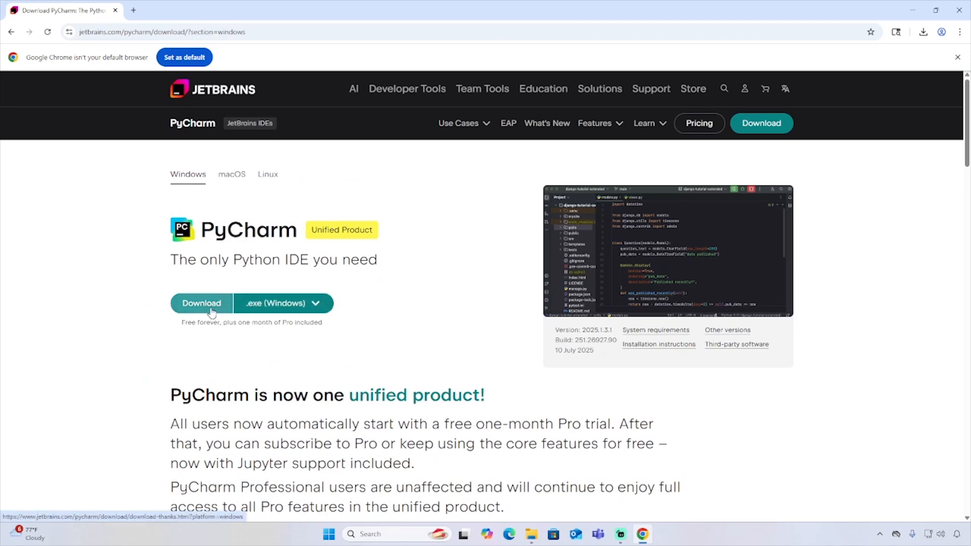
Step: Examine the PyCharm installer choices for Windows, macOS and Linux, returning to the Windows version
click(300, 305)
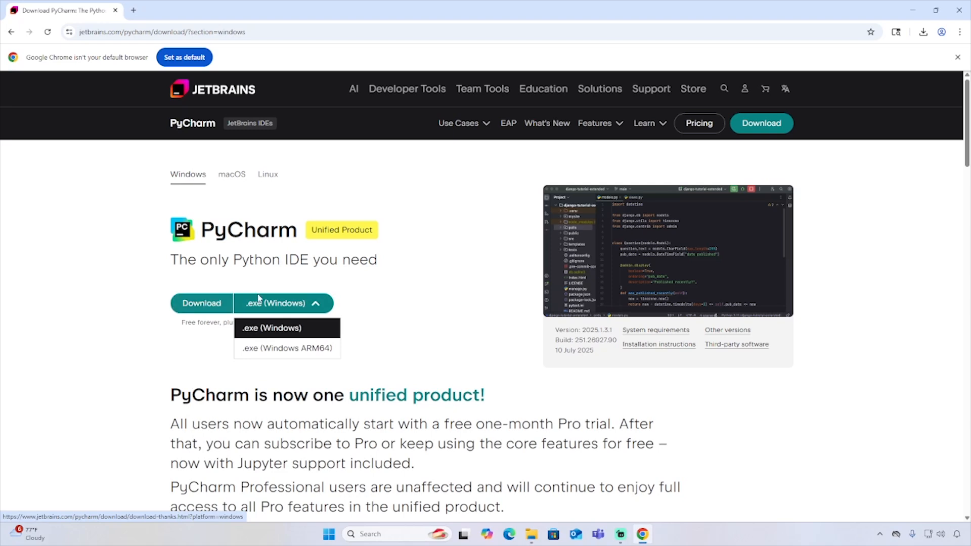
click(231, 175)
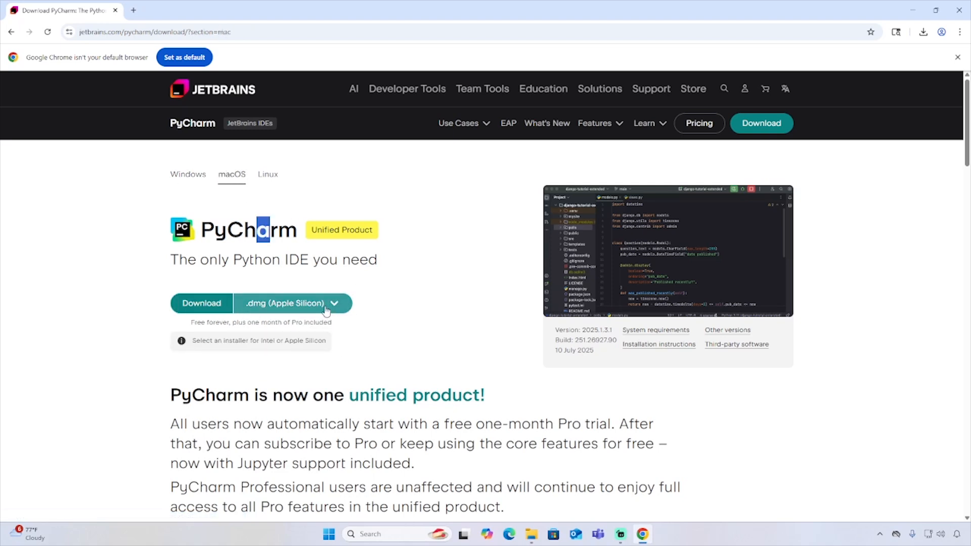
click(268, 178)
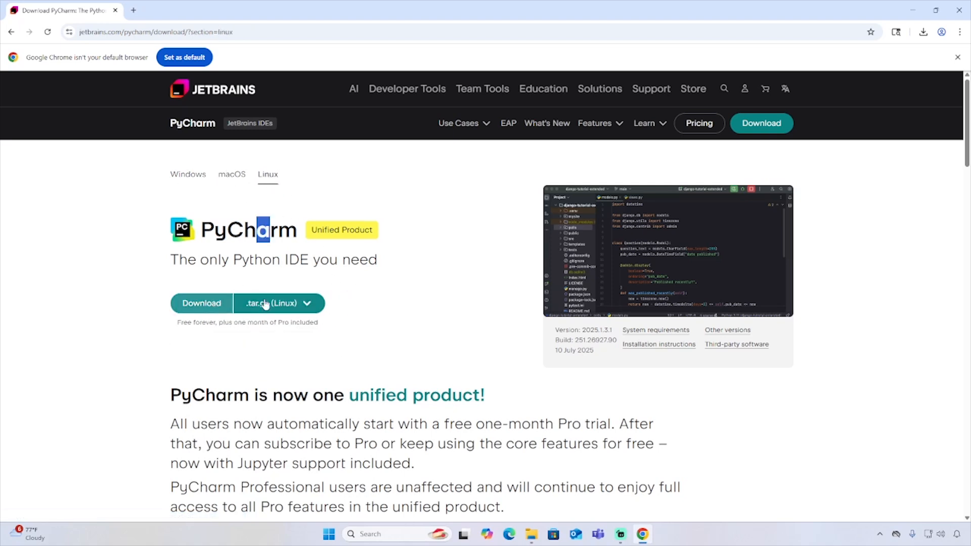
click(188, 176)
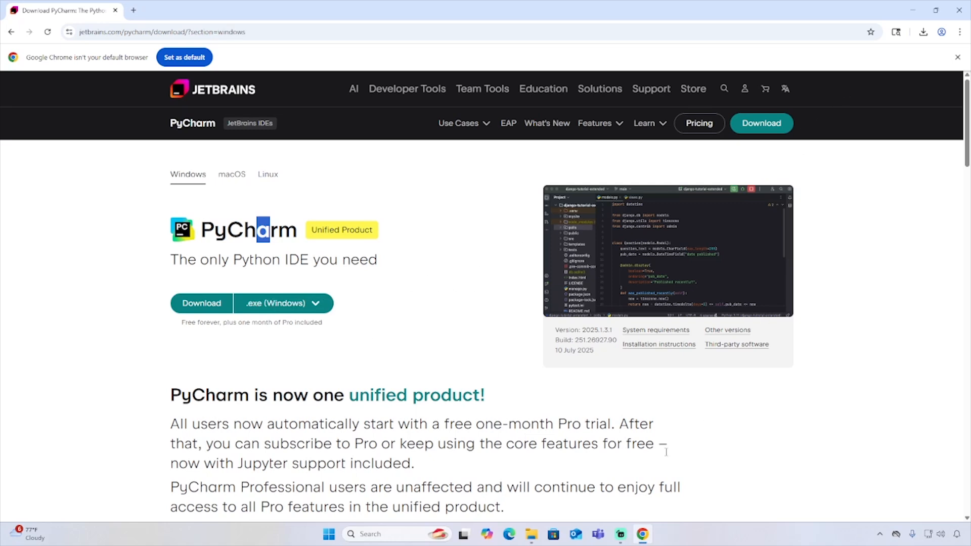
Step: Run the downloaded PyCharm installer with the default destination folder, and enable the .py association and "Open Folder as Project" options
click(923, 33)
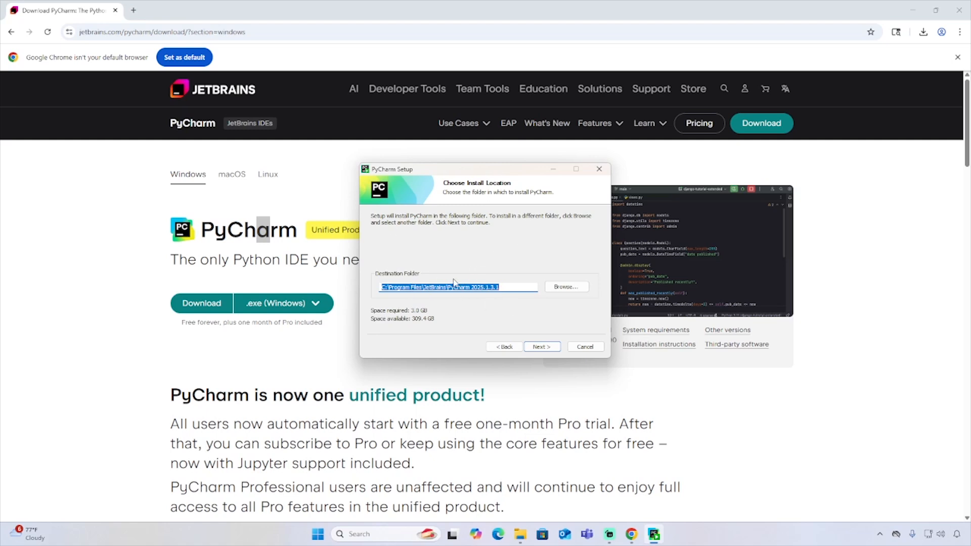
click(547, 346)
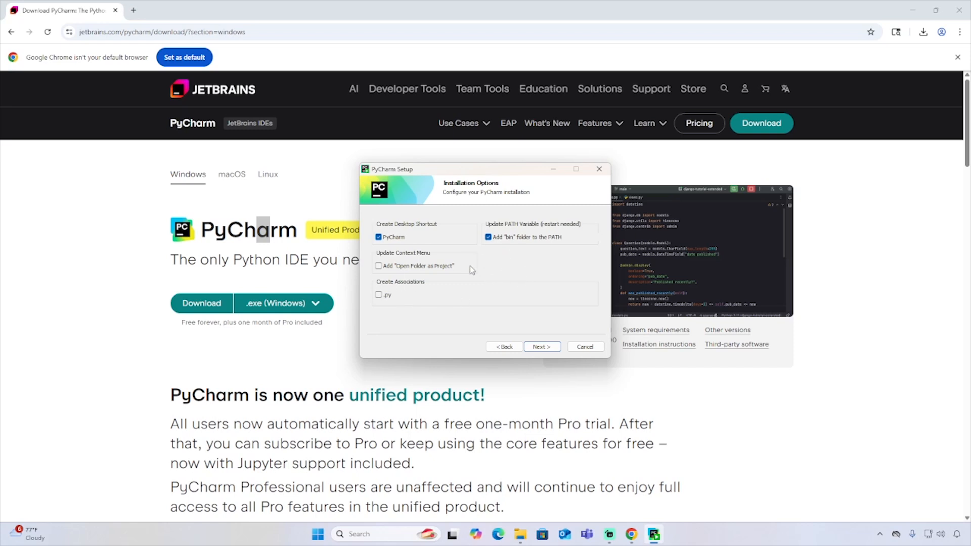
click(379, 296)
click(401, 271)
click(550, 349)
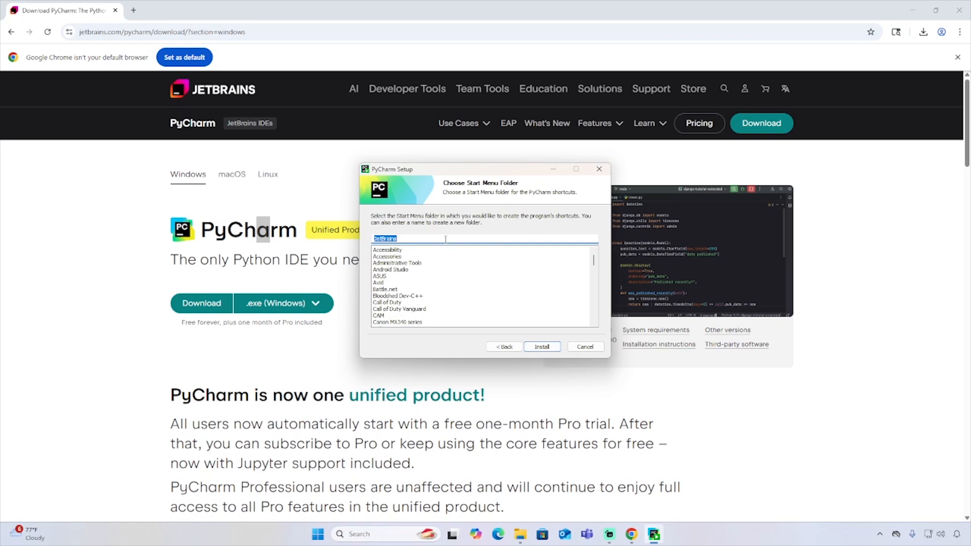
Step: Install PyCharm with the JetBrains Start Menu folder and finish the setup with the manual reboot option
click(539, 348)
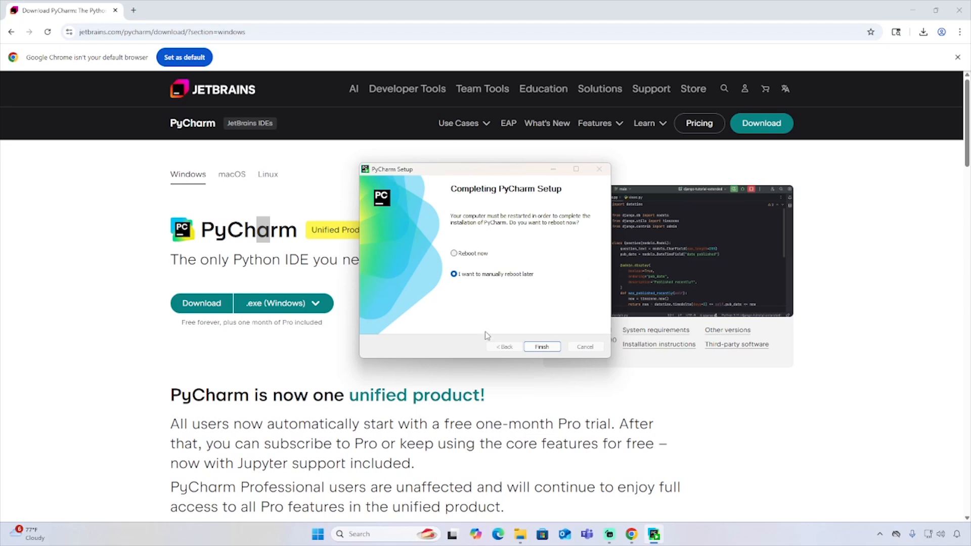
click(543, 347)
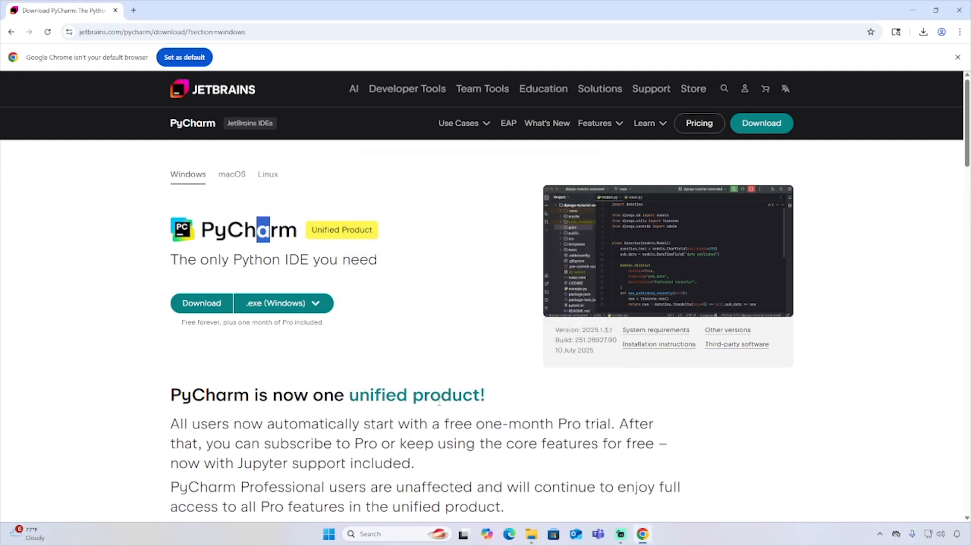
Step: Close the browser, launch PyCharm from the desktop, and remove PythonProject from the recent projects list
click(958, 10)
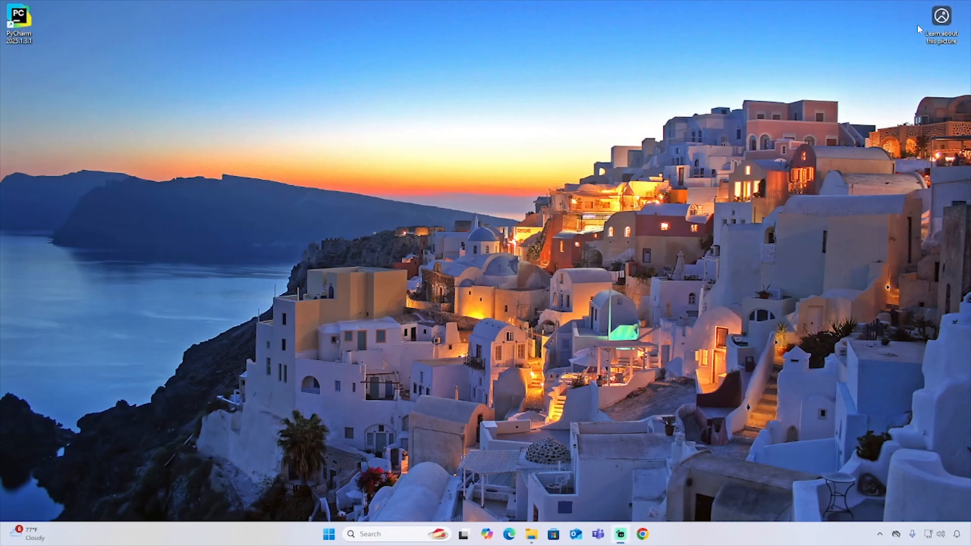
double_click(25, 25)
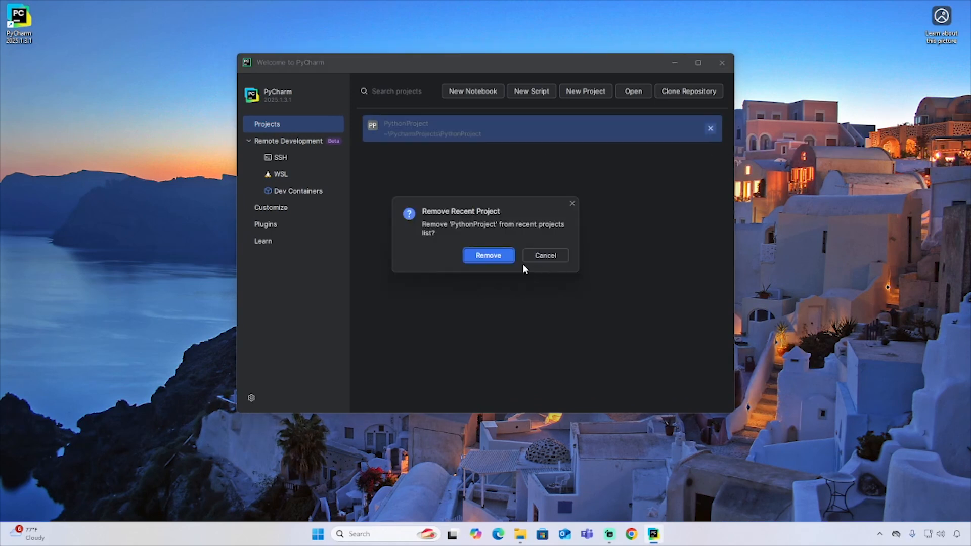
click(499, 255)
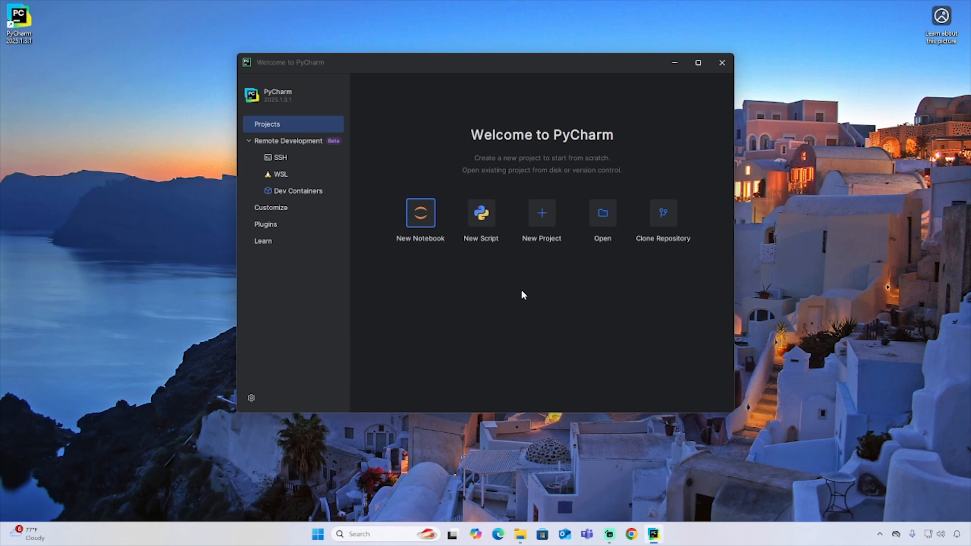
Step: Start a new Pure Python project in the default PythonProject location, with a welcome script and no Git repository
click(544, 218)
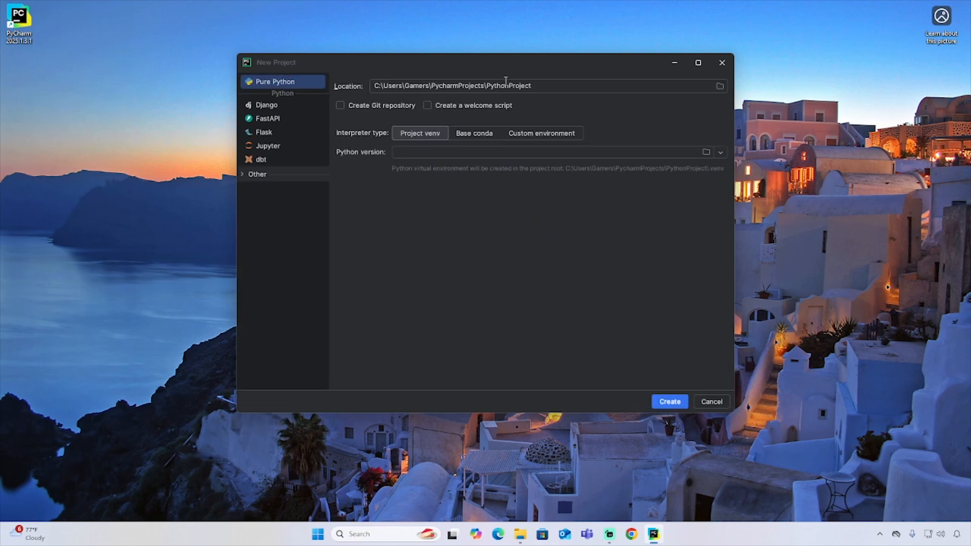
drag(377, 86, 548, 90)
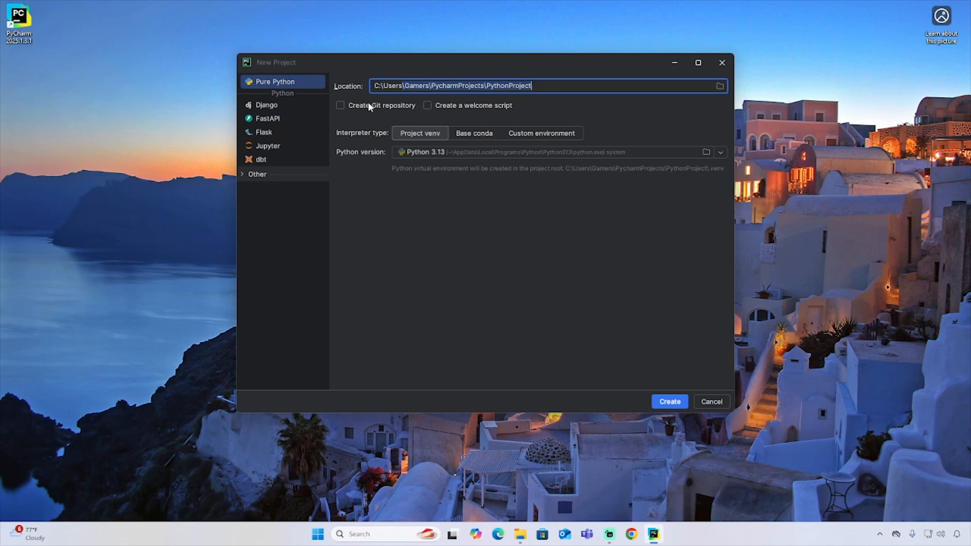
click(342, 107)
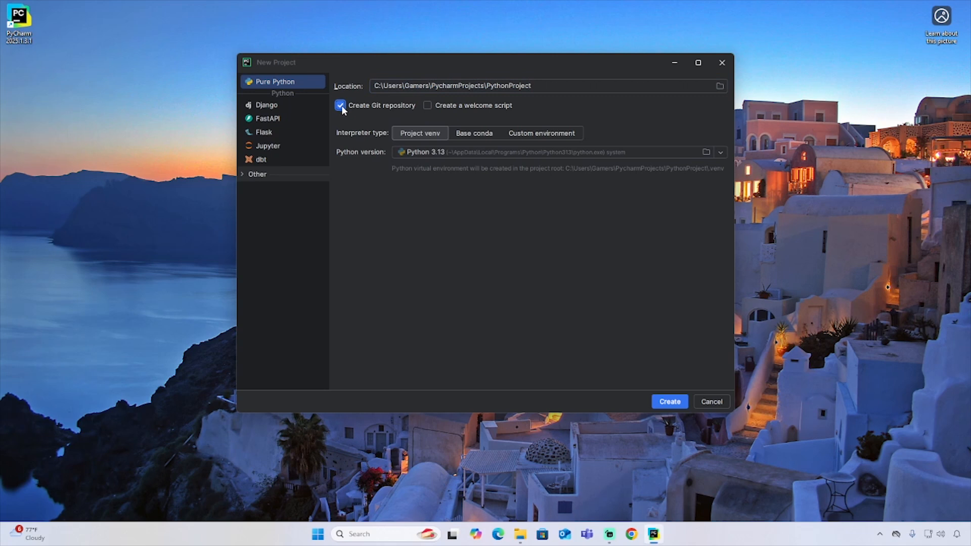
click(342, 108)
click(428, 104)
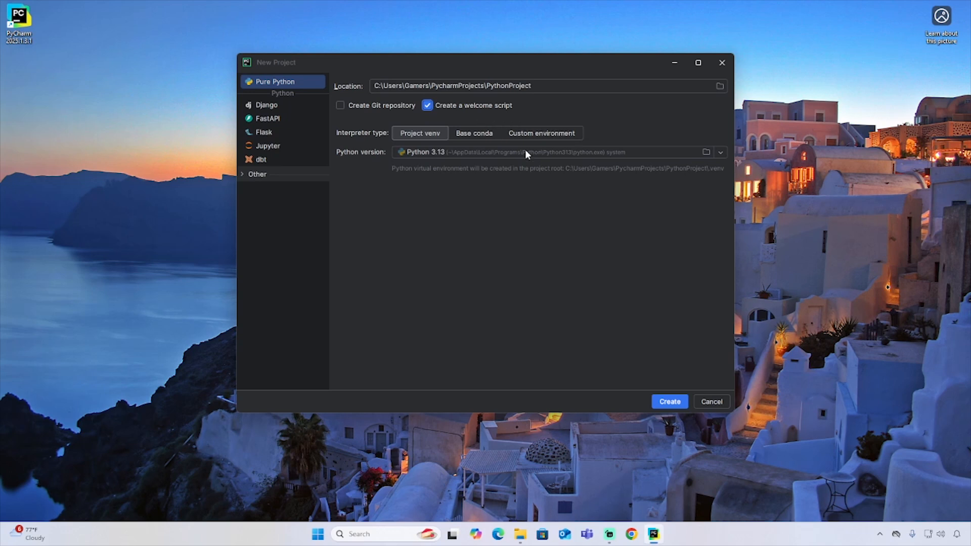
Step: Review the Base conda and Custom environment interpreter options for the new project, including the available virtual environment types
click(461, 133)
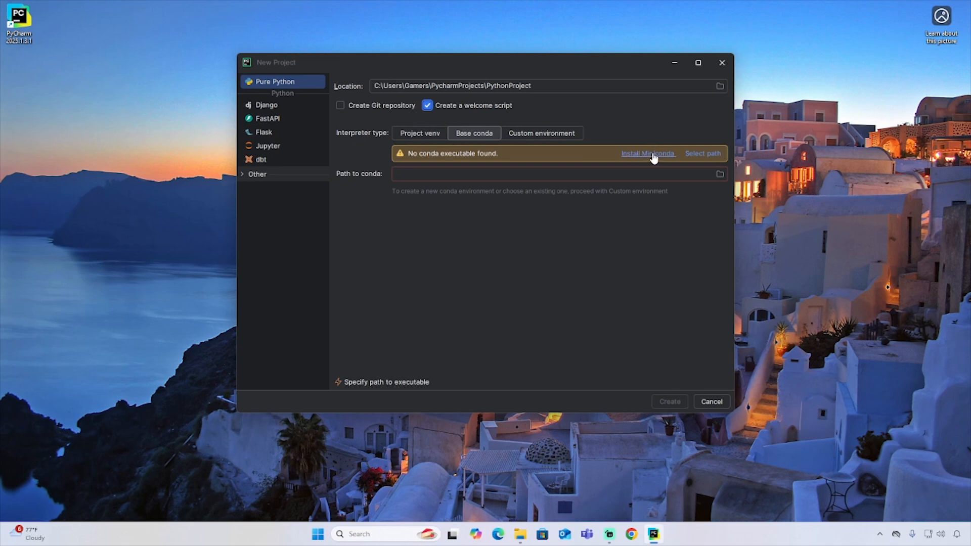
click(544, 137)
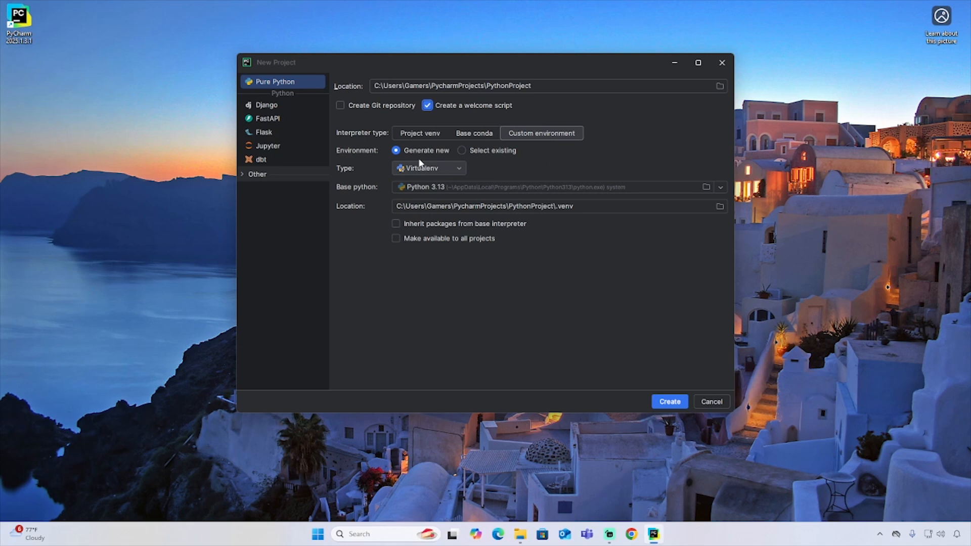
click(451, 167)
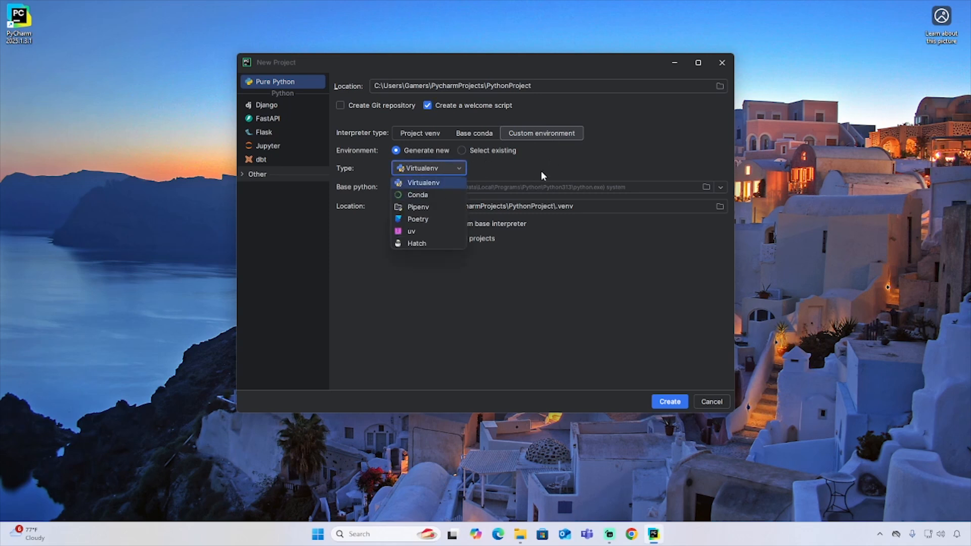
click(634, 136)
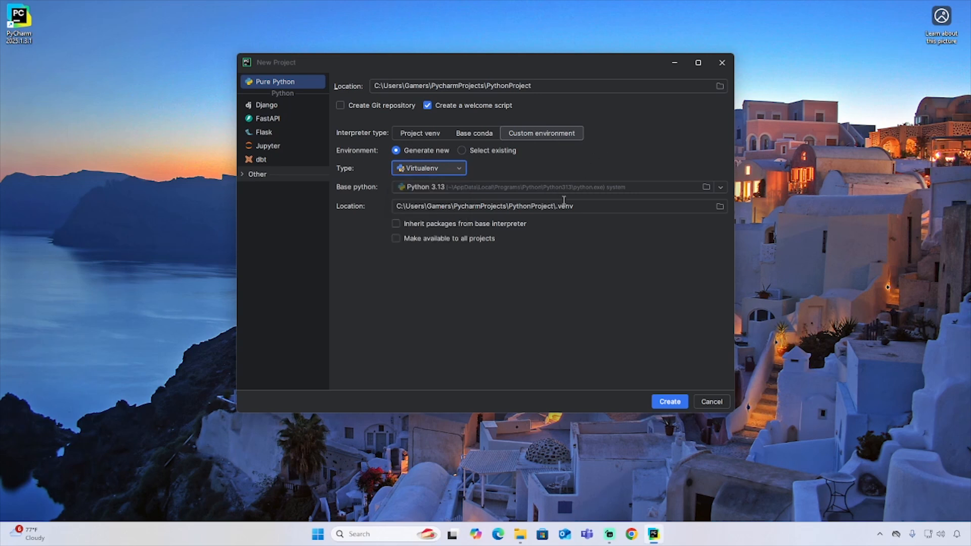
Step: Create the project with a Project venv interpreter based on the installed Python 3.13, and dismiss the Microsoft Defender notification
click(423, 136)
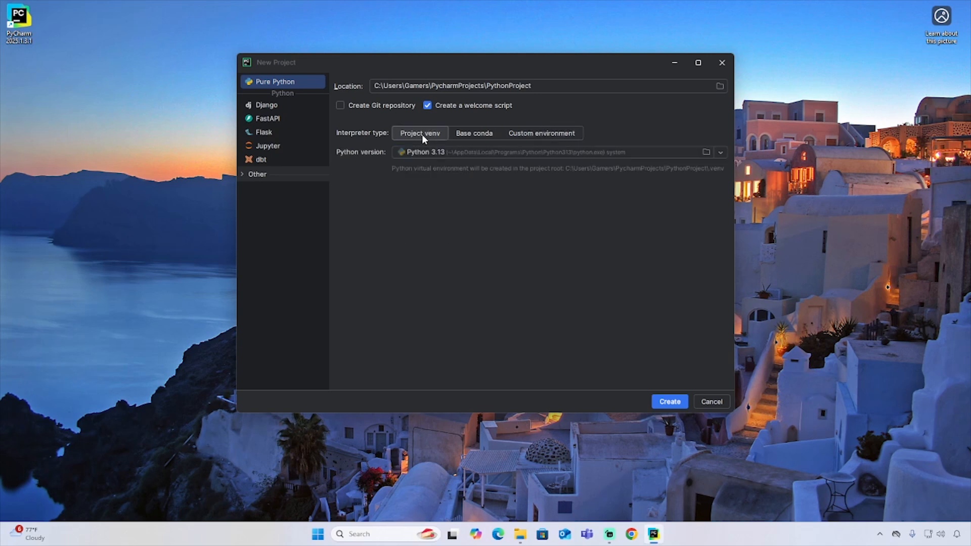
click(448, 154)
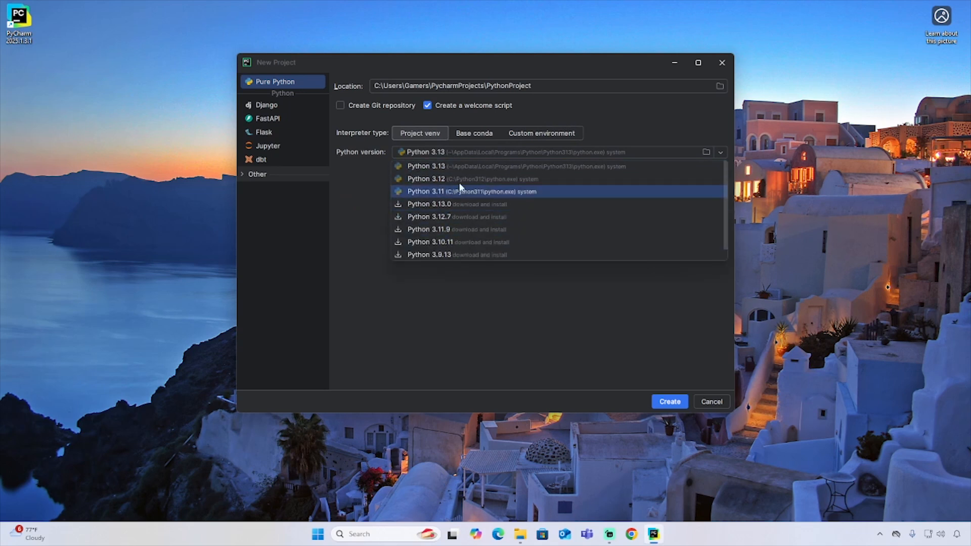
scroll(454, 218, down, 1)
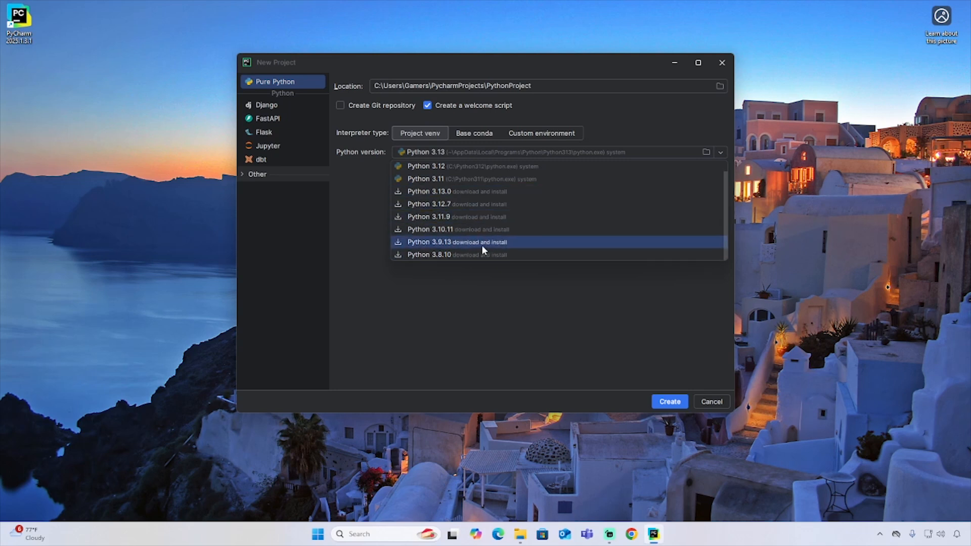
scroll(468, 244, up, 1)
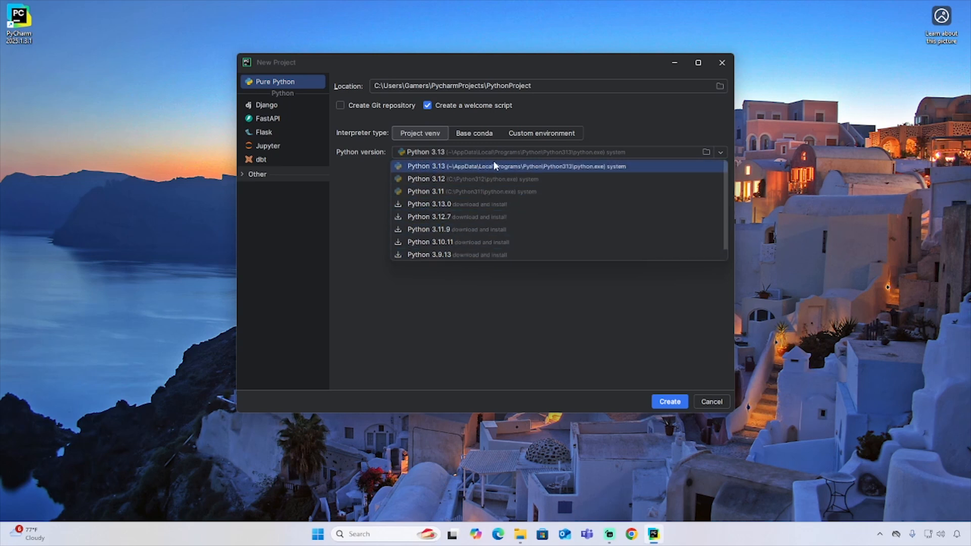
click(566, 167)
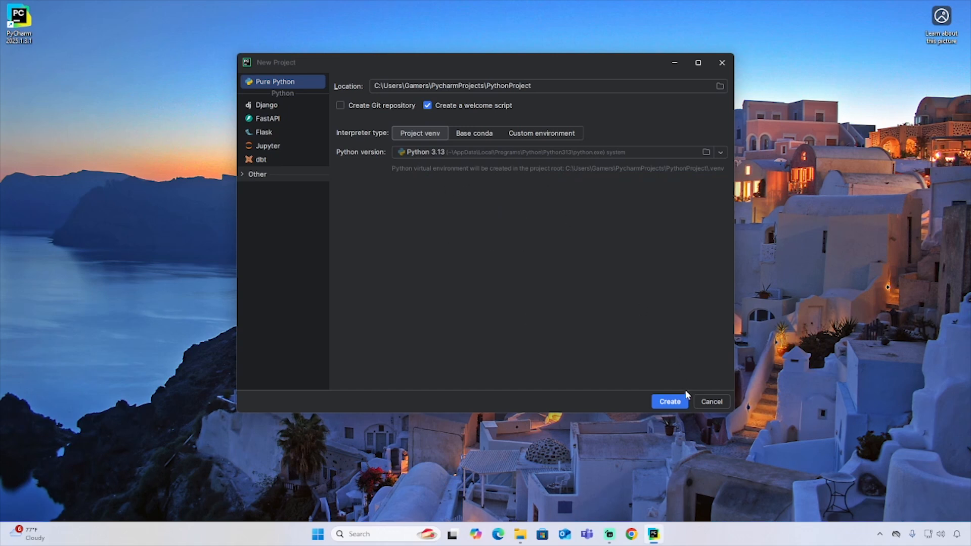
click(678, 400)
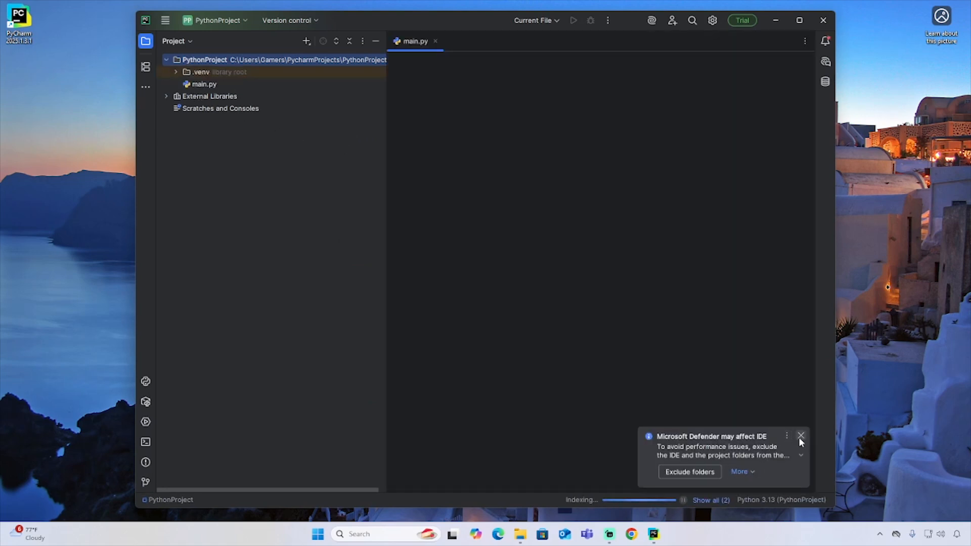
click(801, 437)
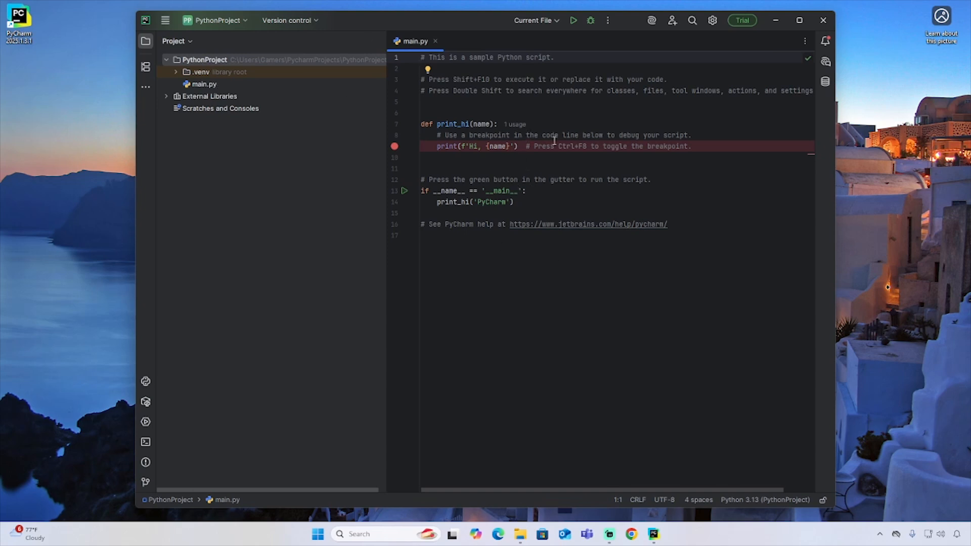
Step: Examine the print_hi function in main.py, including its name parameter, its f-string print statement and where it is called
click(456, 112)
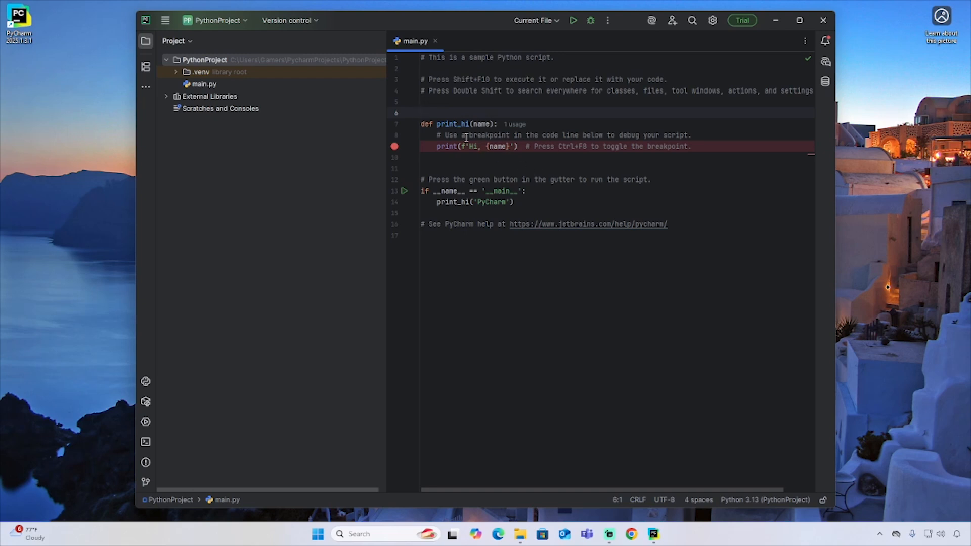
click(453, 124)
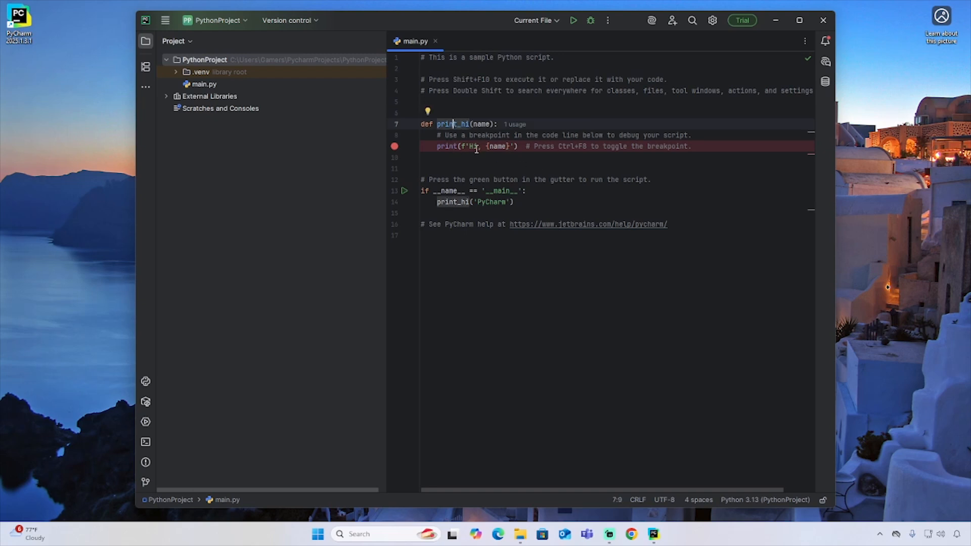
click(482, 124)
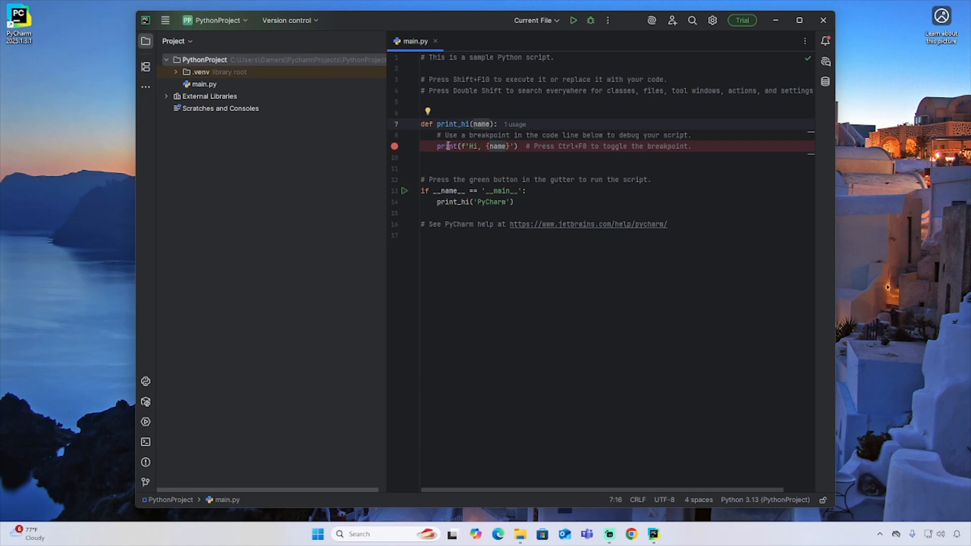
drag(463, 148, 511, 147)
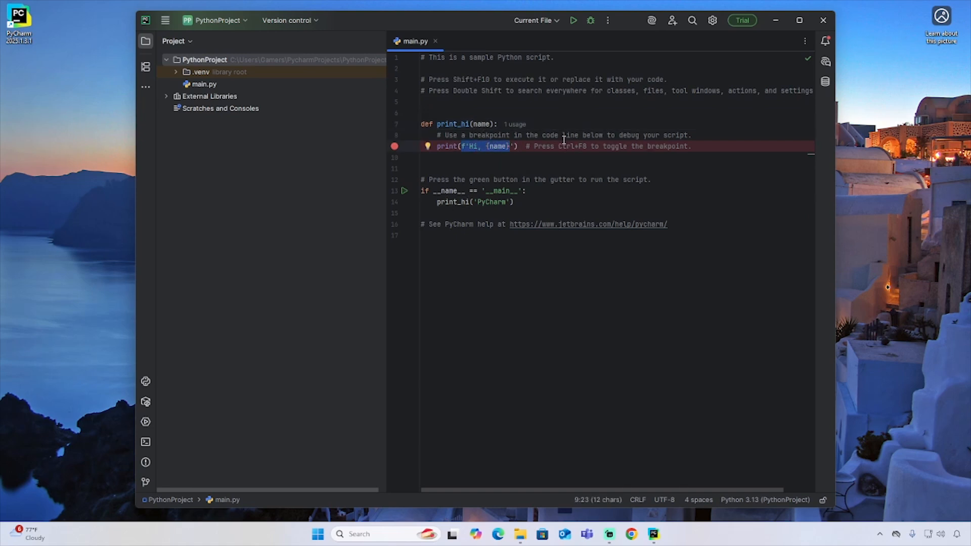
click(515, 124)
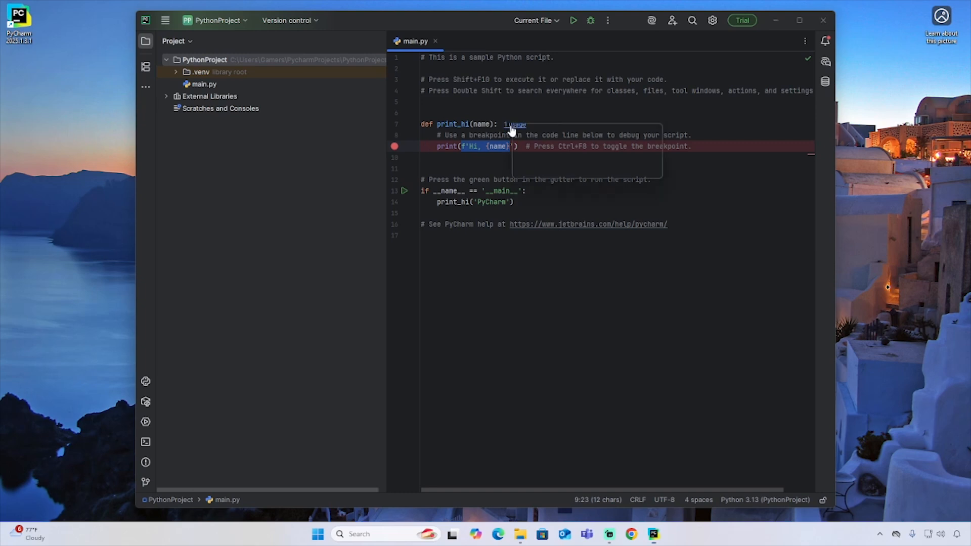
click(517, 157)
click(487, 148)
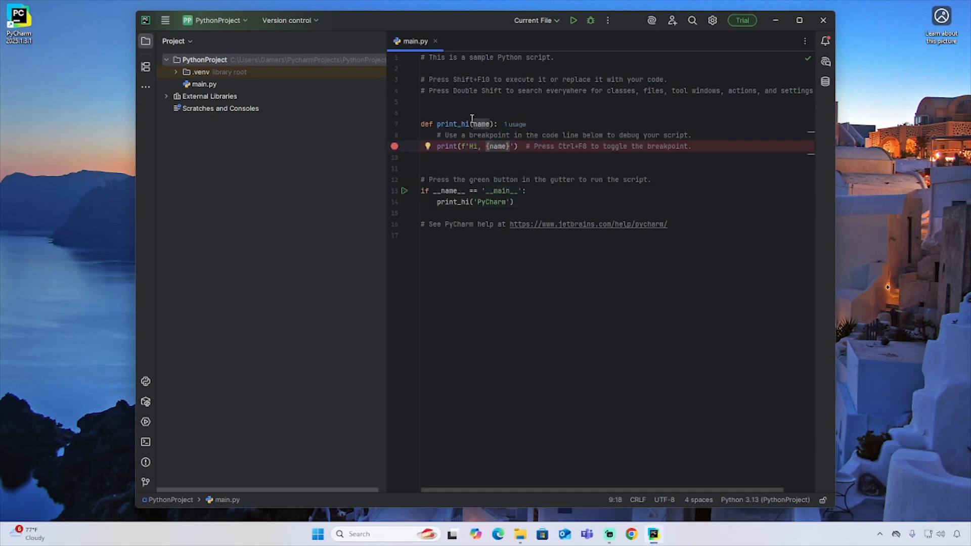
mouse_move(505, 152)
click(450, 202)
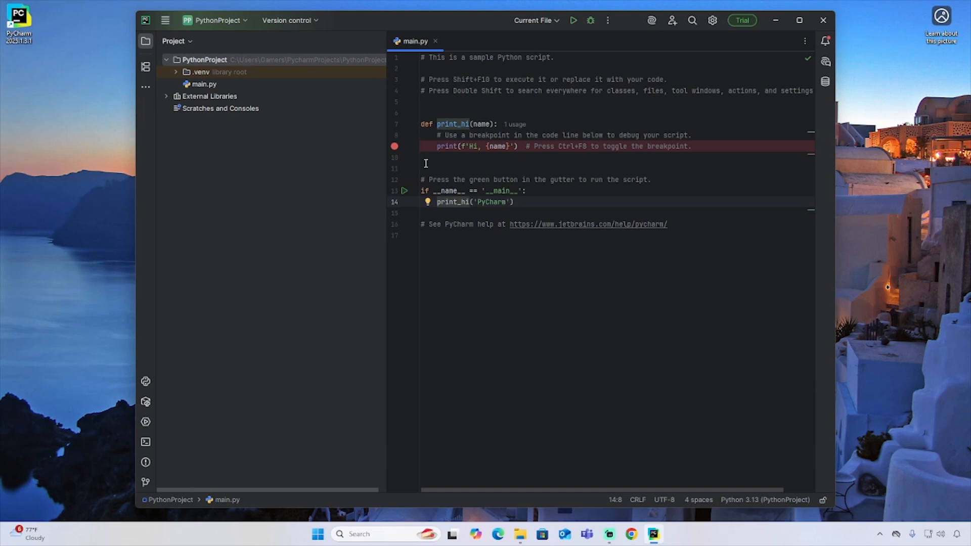
Step: Remove the breakpoint from the print line in main.py, run the main script and check its console output
click(397, 151)
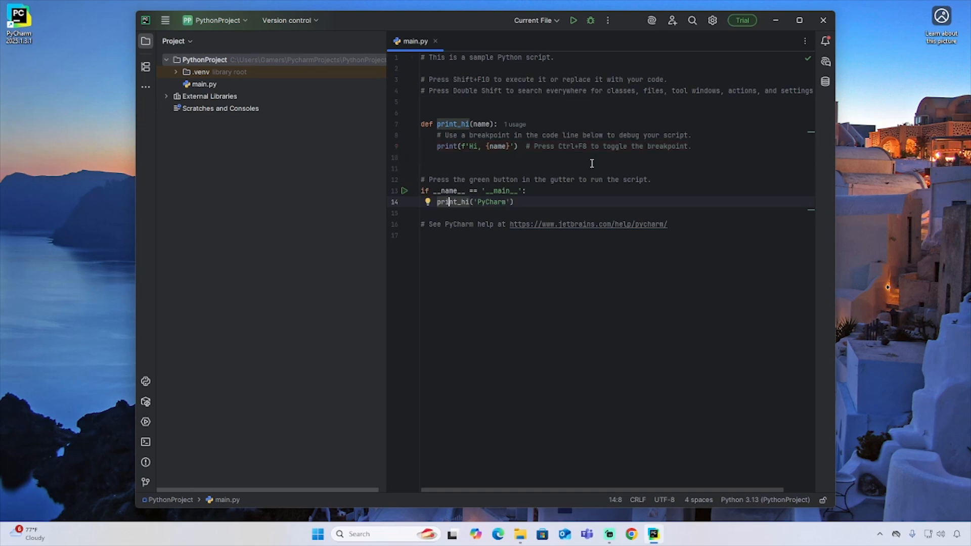
click(403, 191)
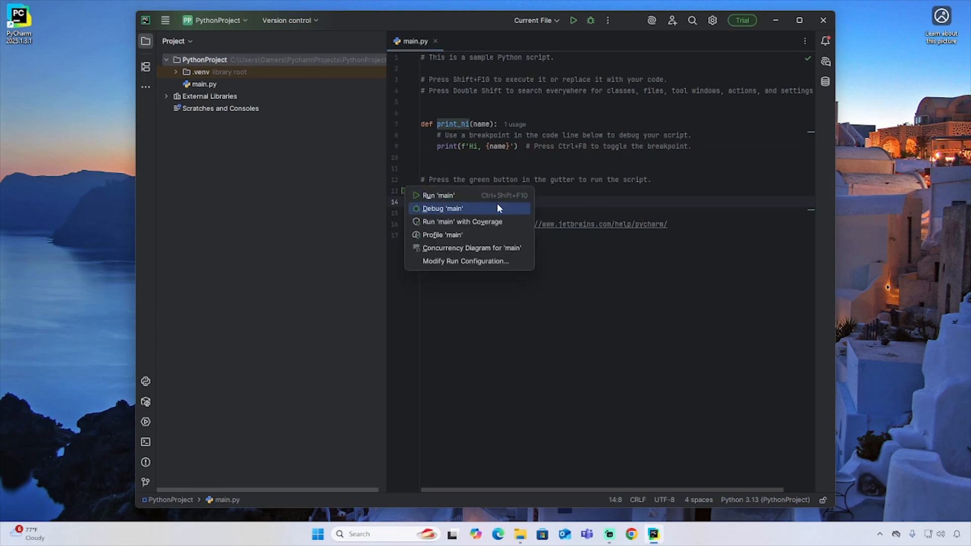
click(462, 196)
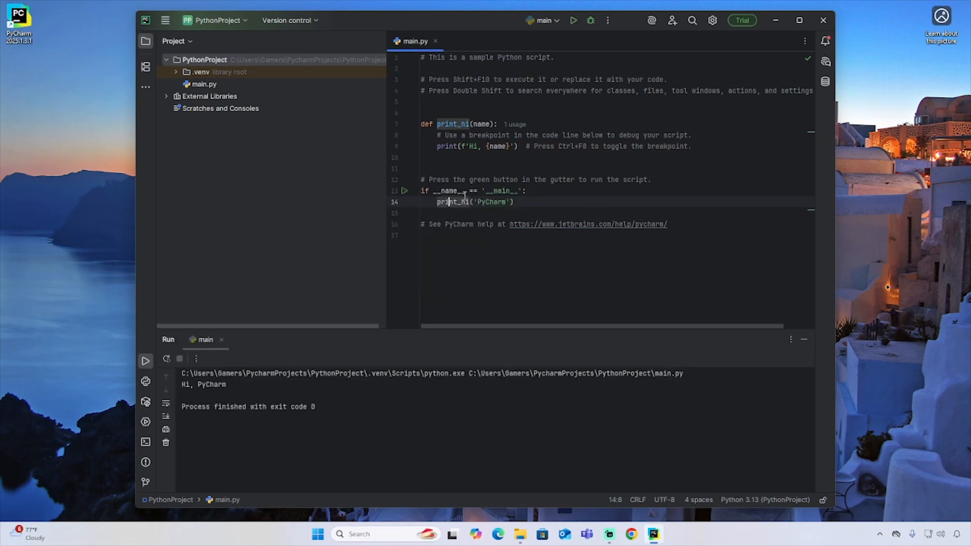
drag(228, 385, 181, 383)
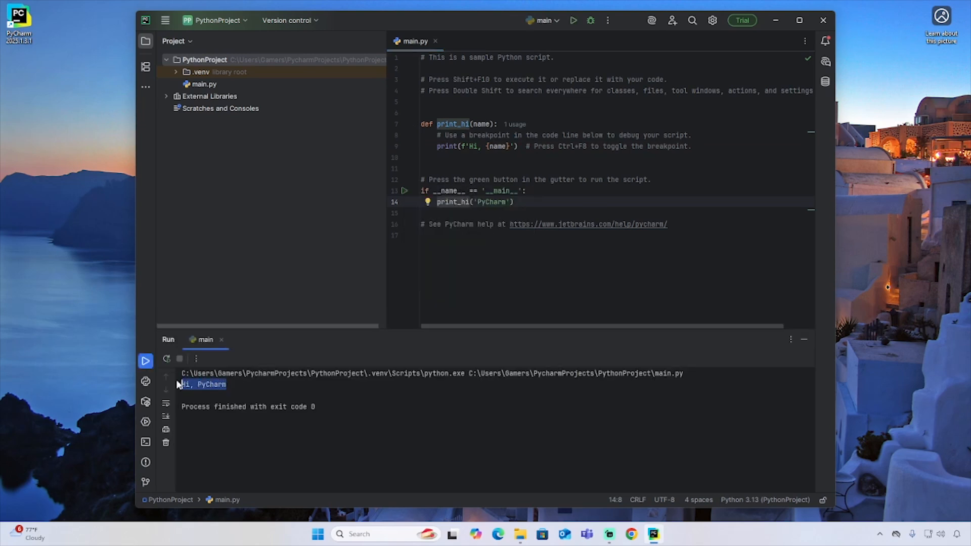
click(576, 278)
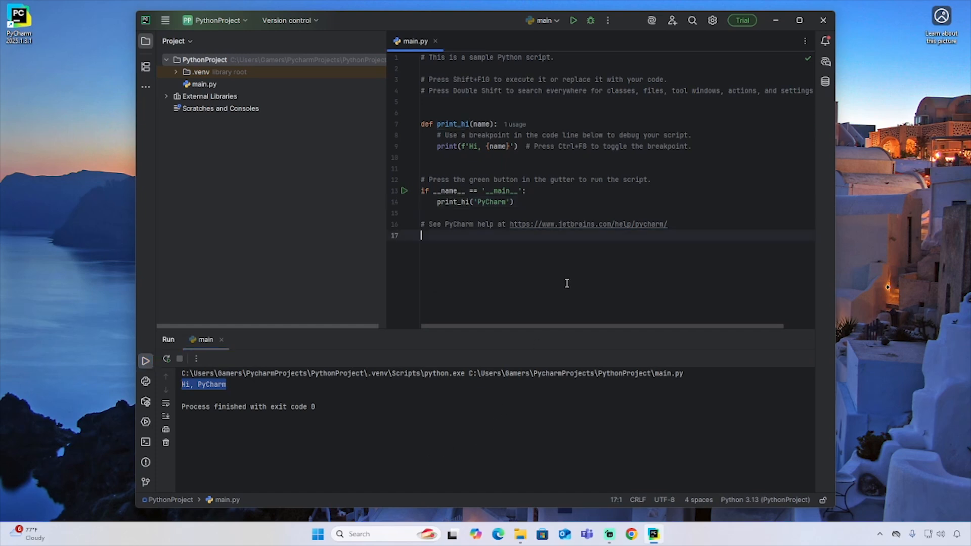
click(441, 413)
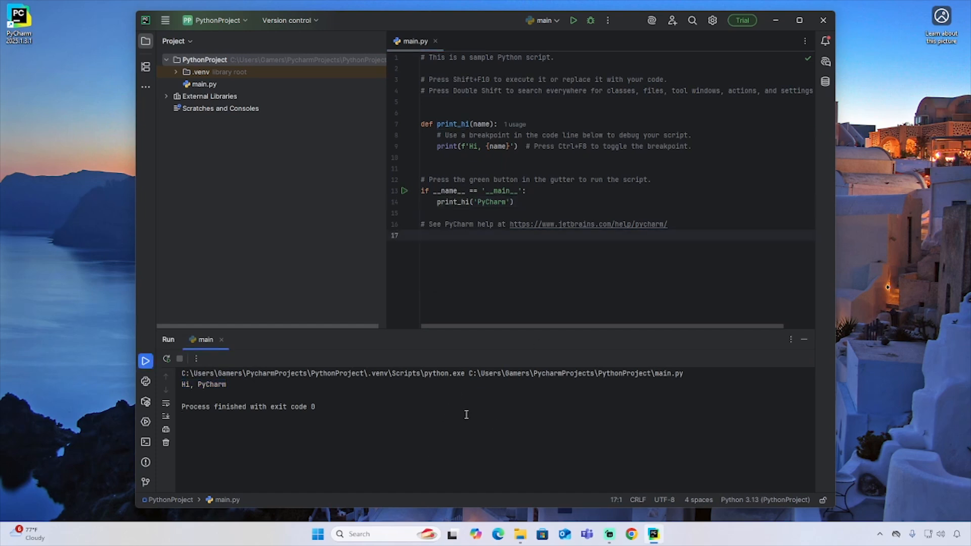